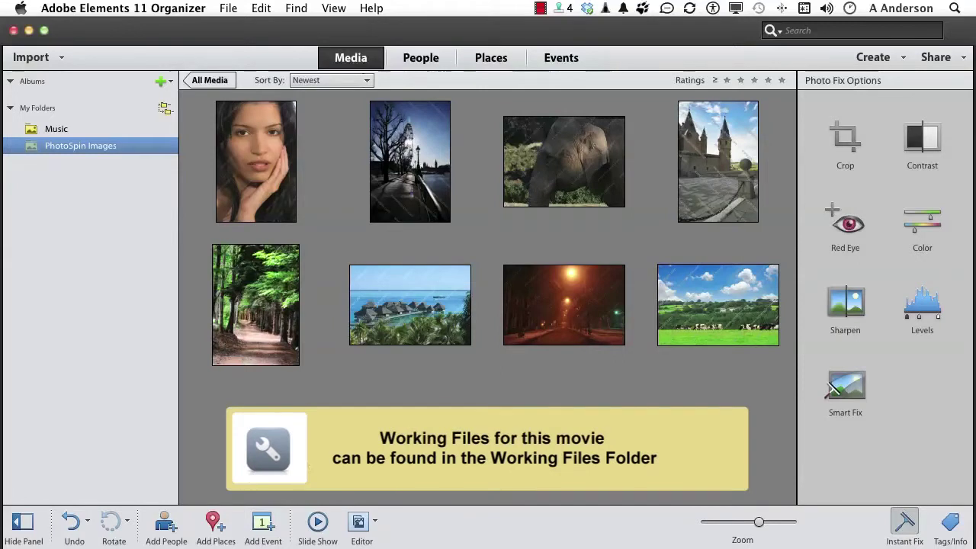
# Step: Show the Import sources: Files and Folders, Camera, Searching and Adobe Revel
pyautogui.click(46, 59)
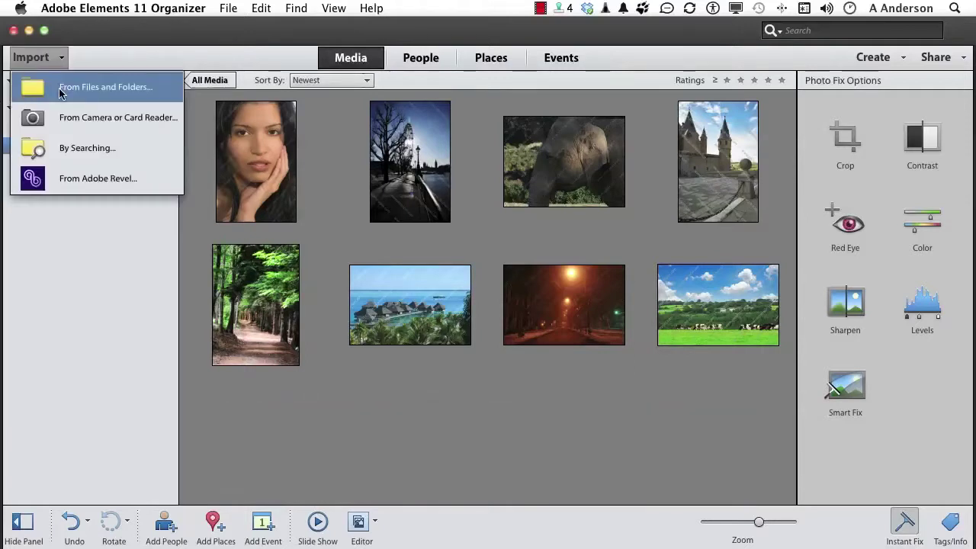
# Step: Import the photos from the People/Places folder using From Files and Folders
pyautogui.click(61, 90)
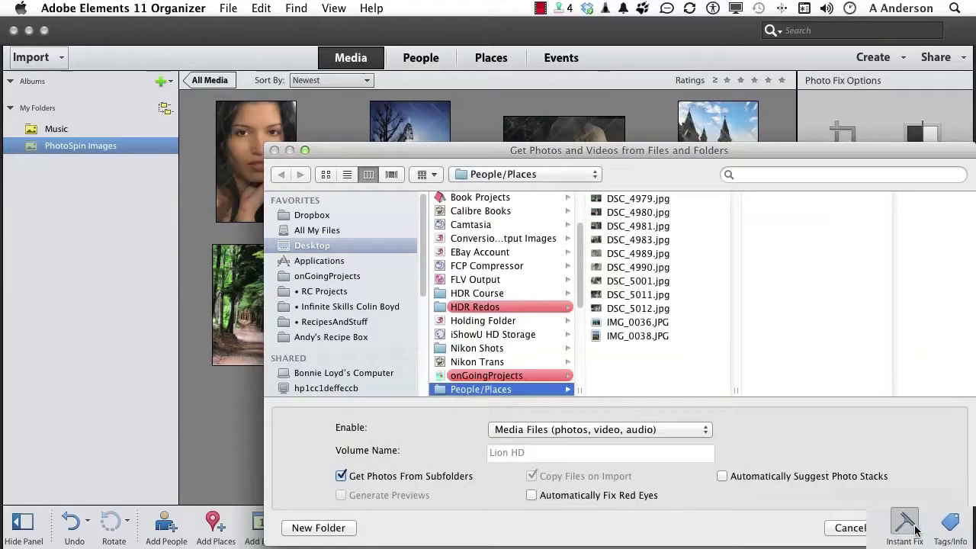
pyautogui.click(911, 530)
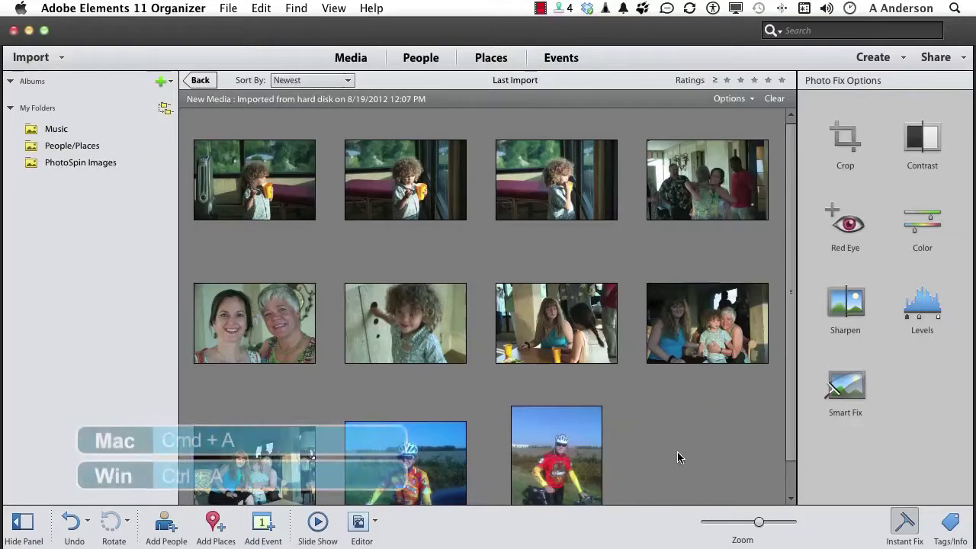
# Step: Select all imported photos, start Add People, and name the first two faces from suggestions
pyautogui.press('super+a')
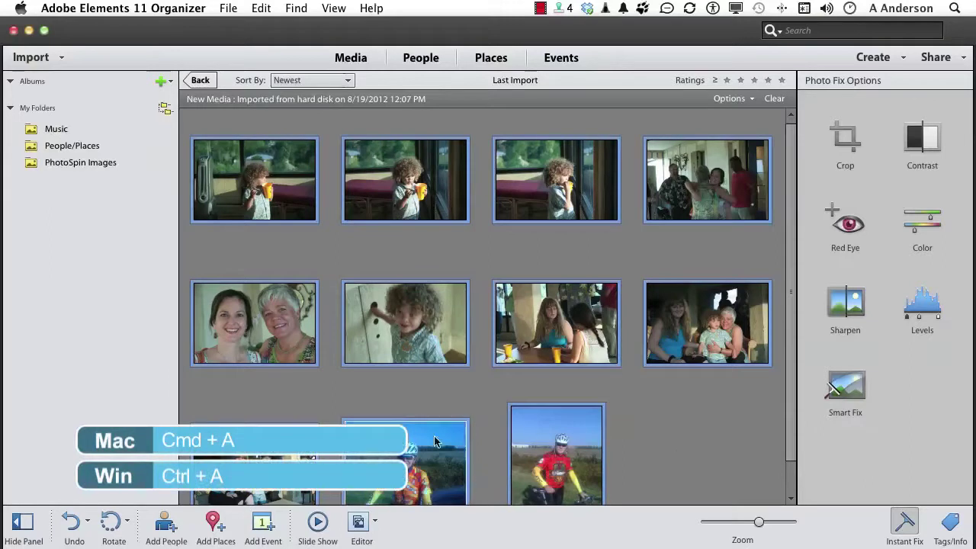
pyautogui.click(167, 530)
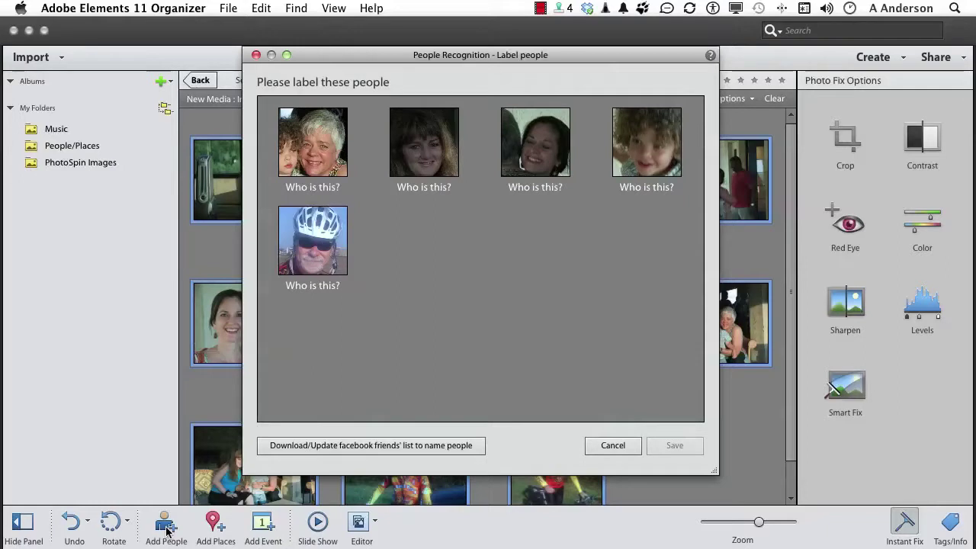
pyautogui.click(314, 189)
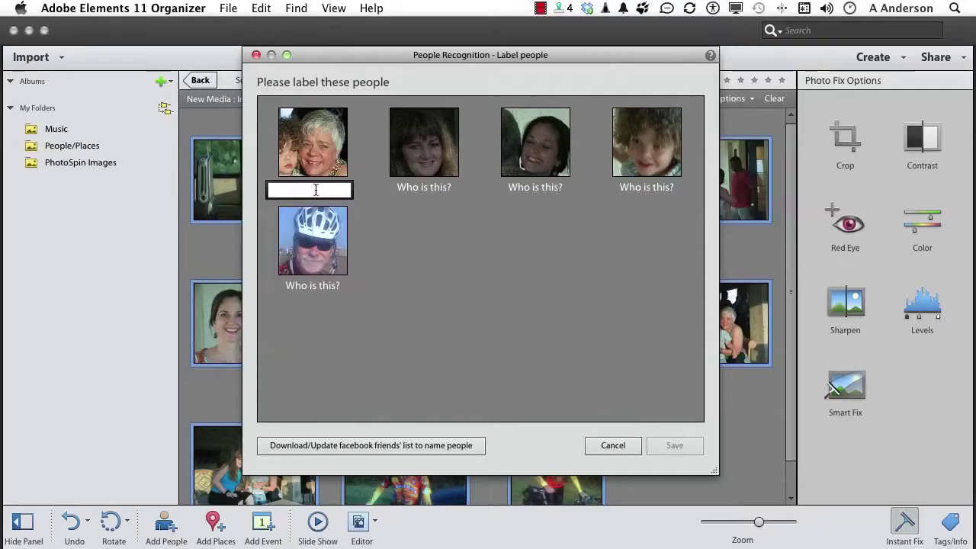
pyautogui.write('P')
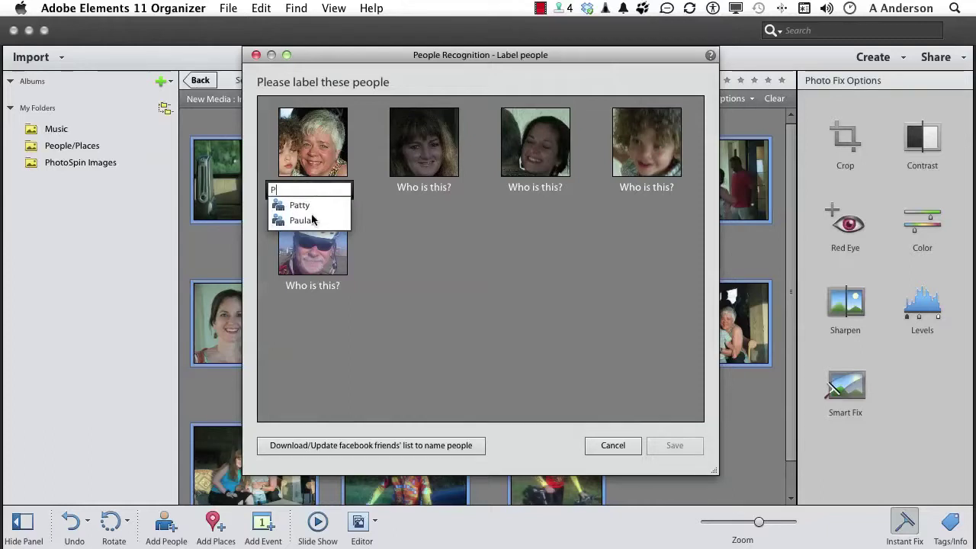
pyautogui.click(309, 221)
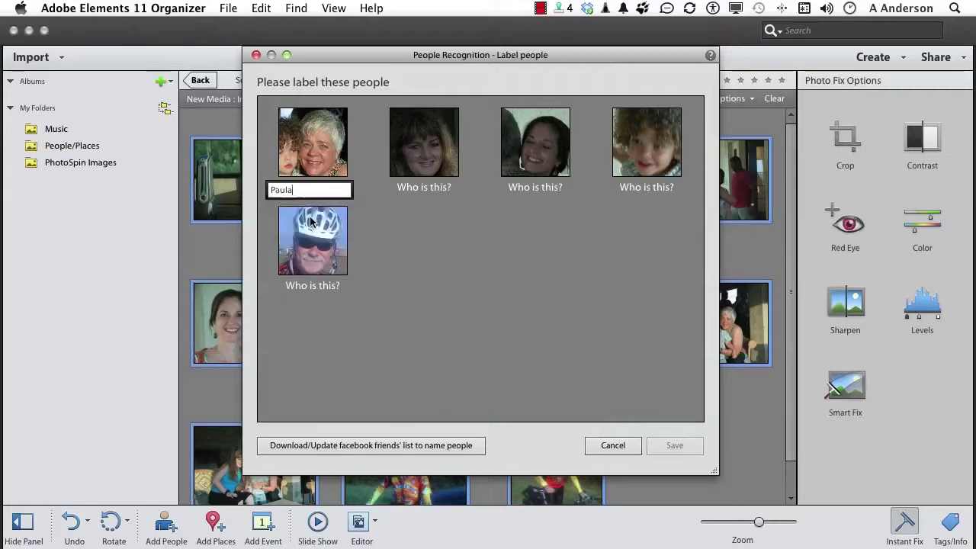
pyautogui.click(421, 187)
pyautogui.write('S')
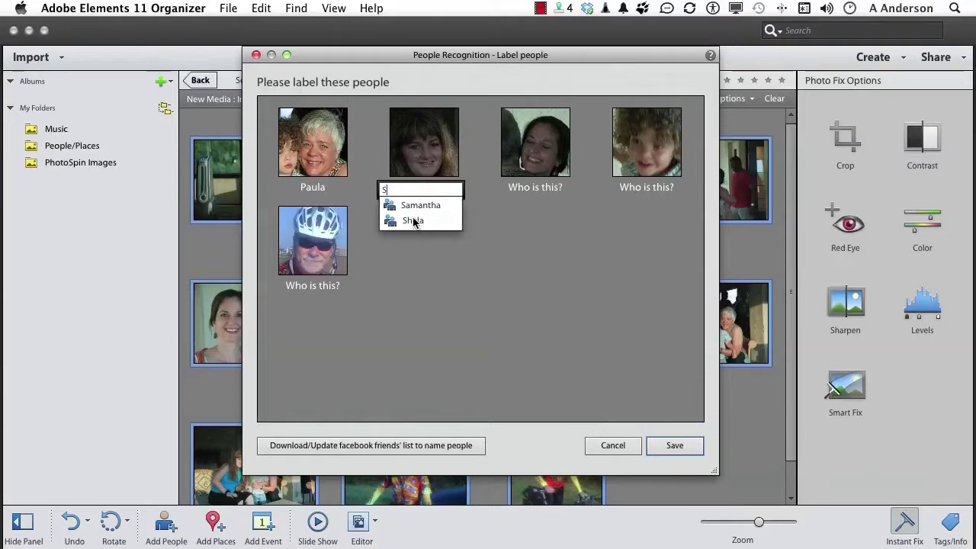
pyautogui.click(413, 220)
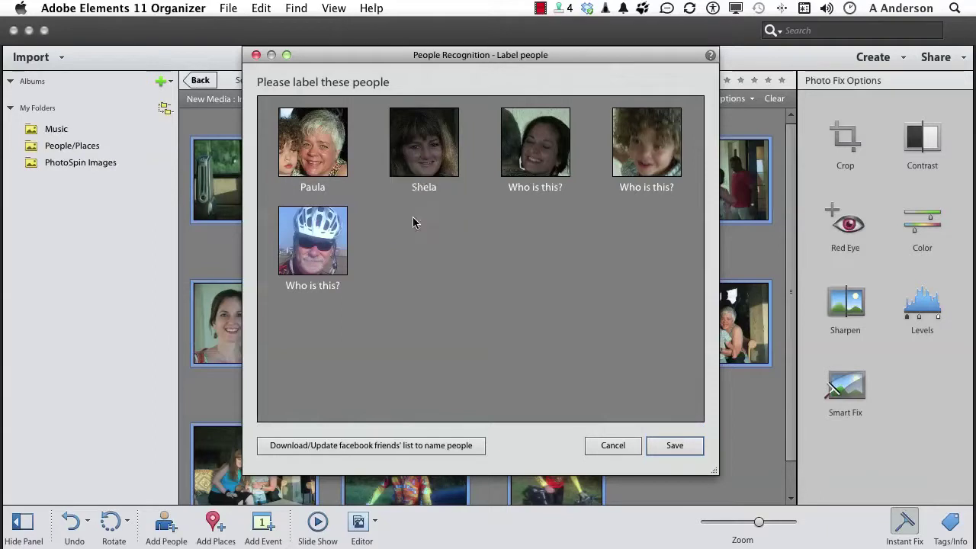
# Step: Name the third face and the curly-haired child's face using the suggested names
pyautogui.click(518, 188)
pyautogui.write('Sam')
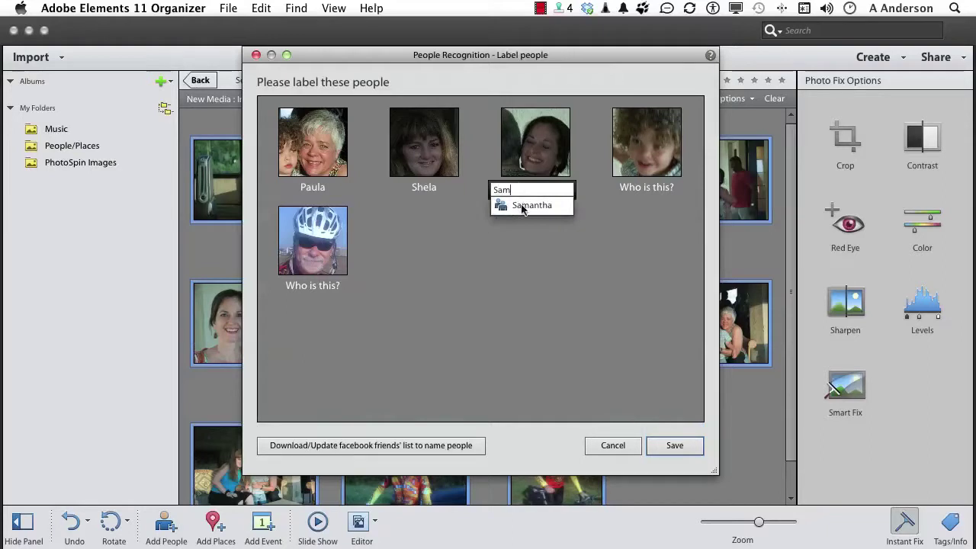
pyautogui.click(525, 209)
pyautogui.click(637, 188)
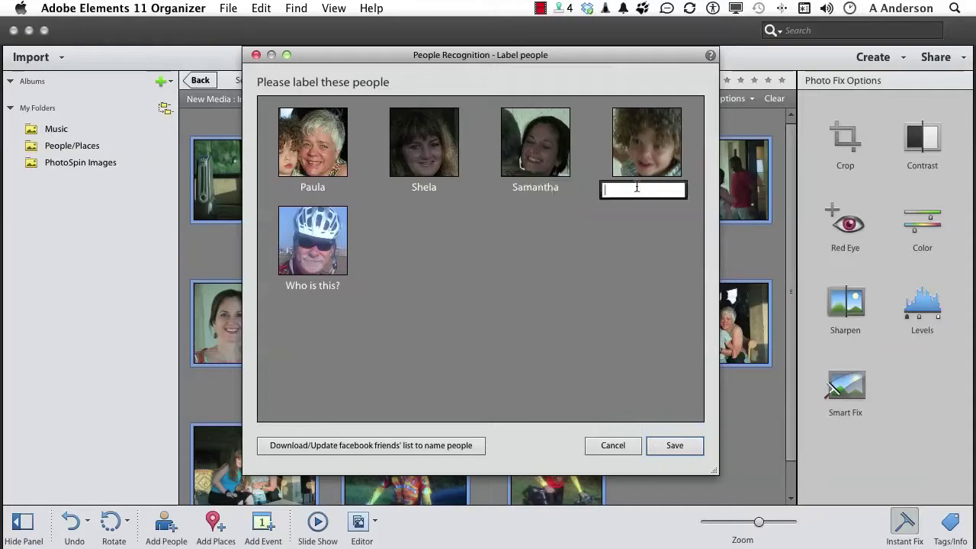
pyautogui.write('Li')
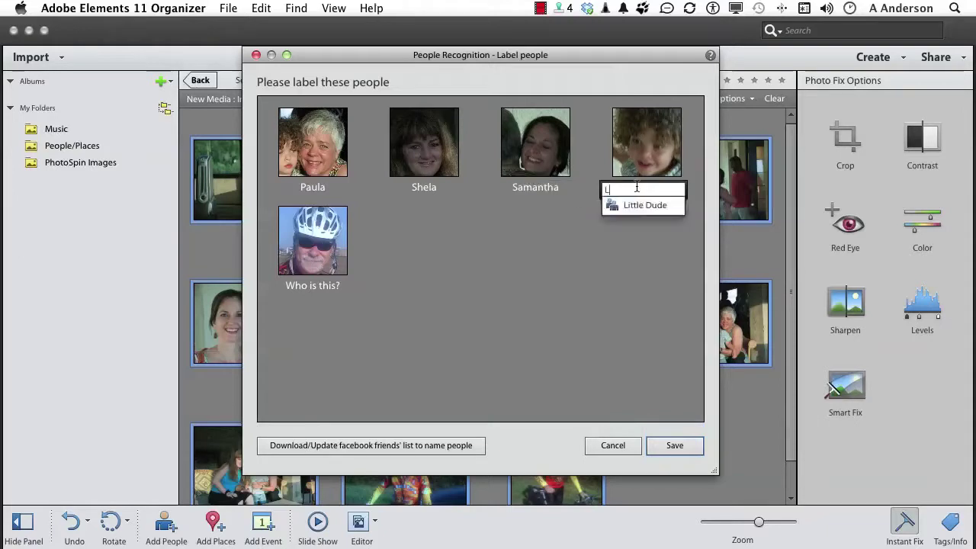
pyautogui.click(645, 205)
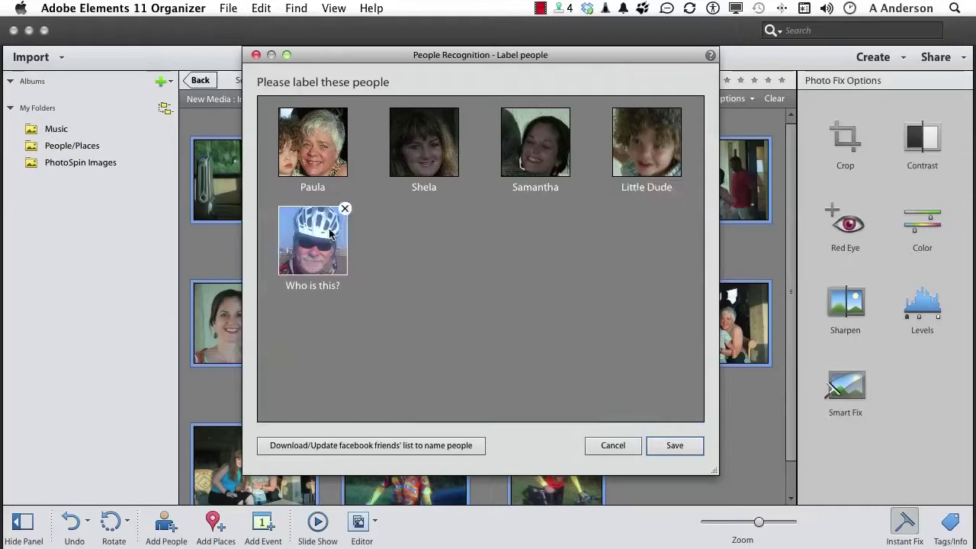
# Step: Name the helmeted cyclist's face and save all five face labels
pyautogui.click(314, 286)
pyautogui.write('A')
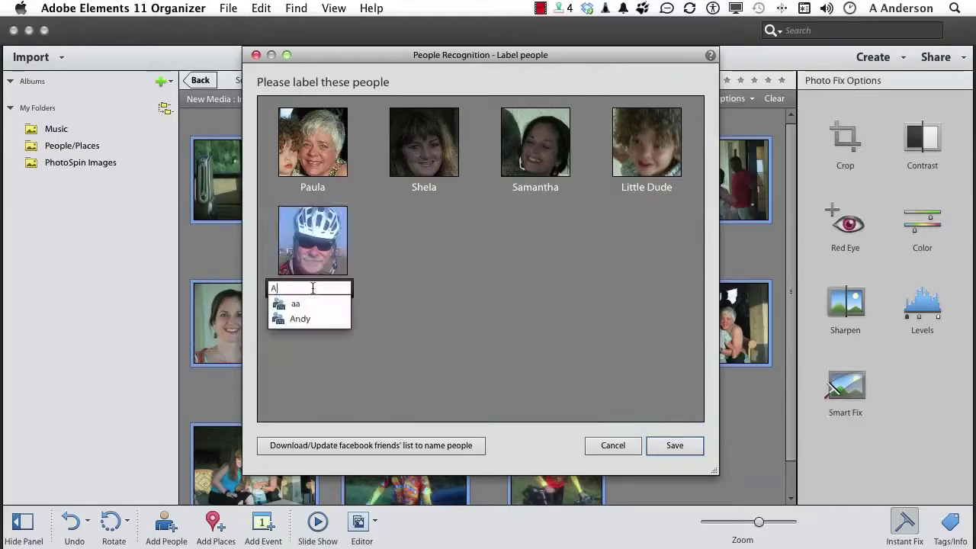
pyautogui.click(301, 319)
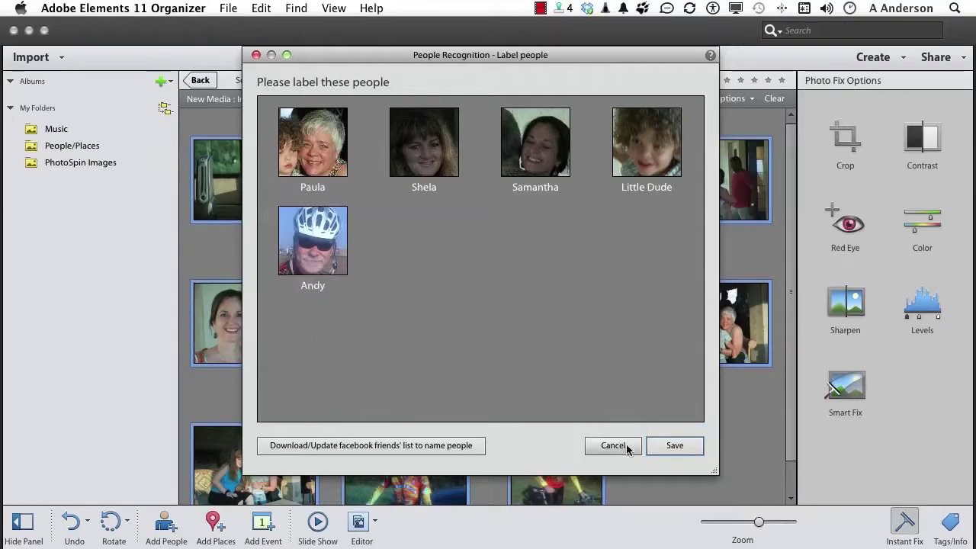
pyautogui.click(673, 451)
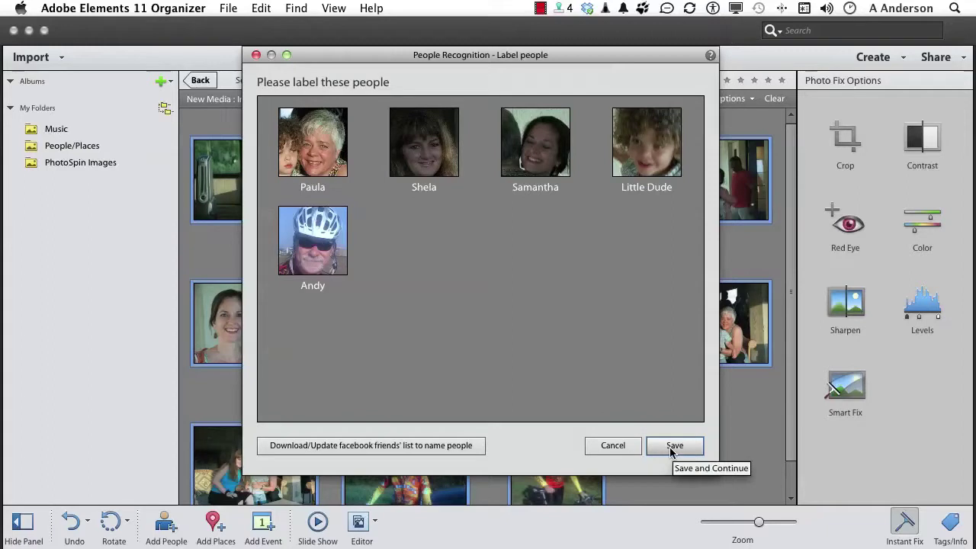
pyautogui.click(672, 446)
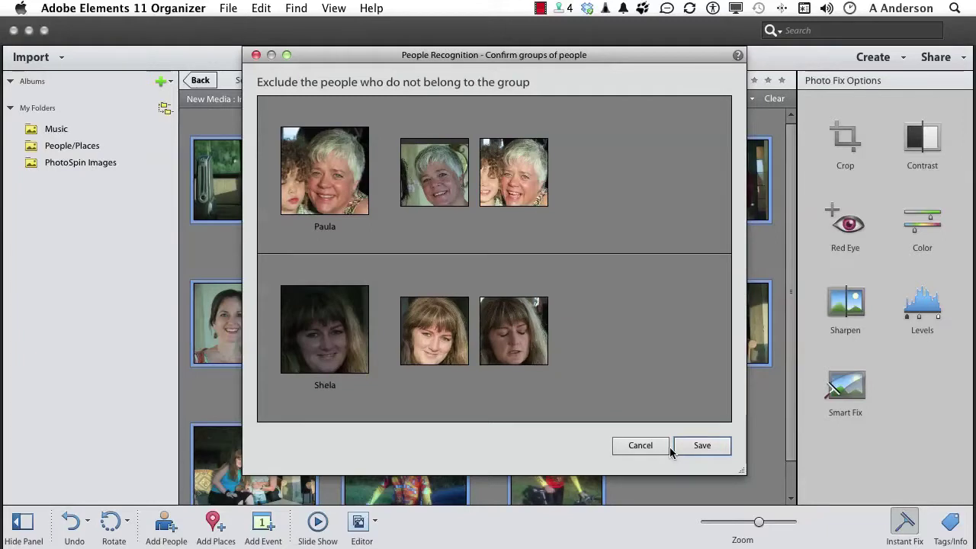
# Step: Confirm the first two face groups and exclude the adult man's face from the child's group
pyautogui.moveTo(431, 366)
pyautogui.click(683, 444)
pyautogui.moveTo(449, 173)
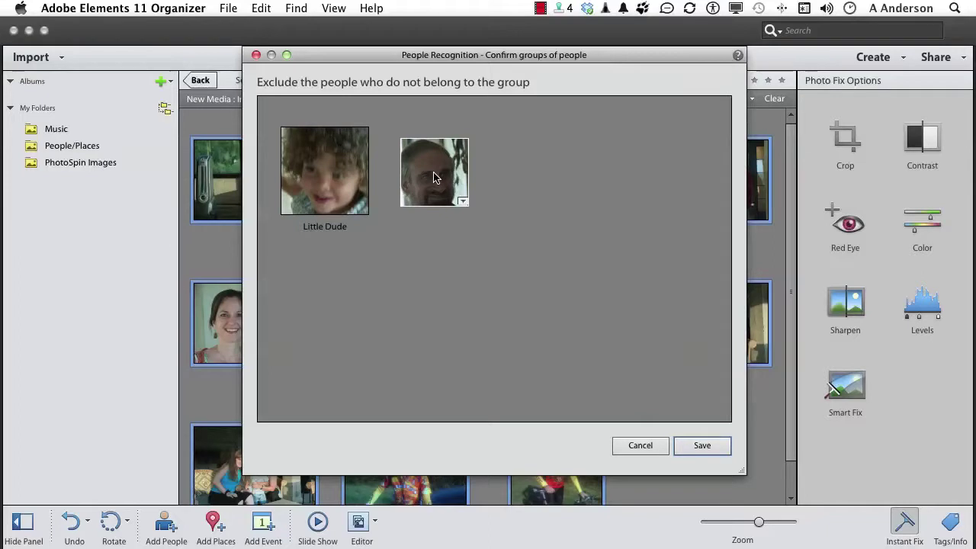
pyautogui.click(462, 201)
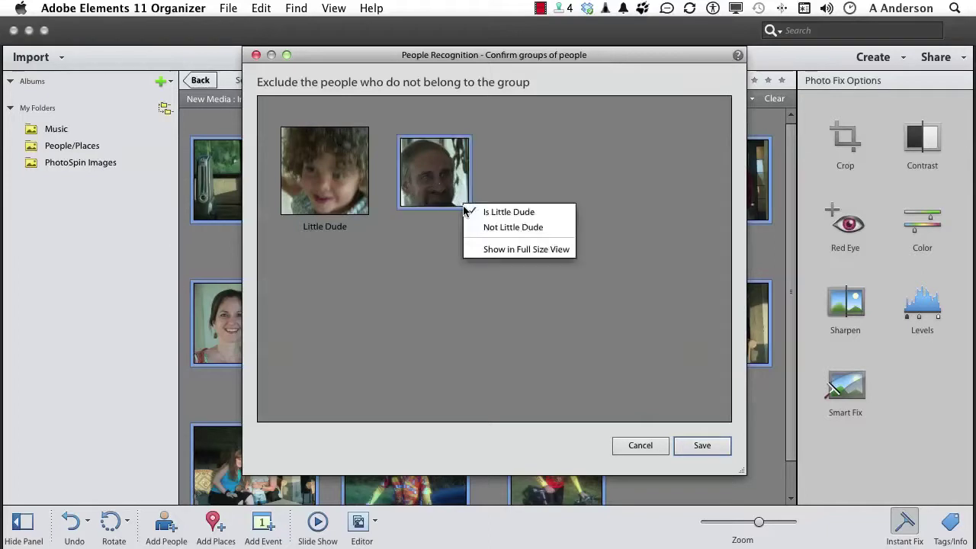
pyautogui.click(477, 228)
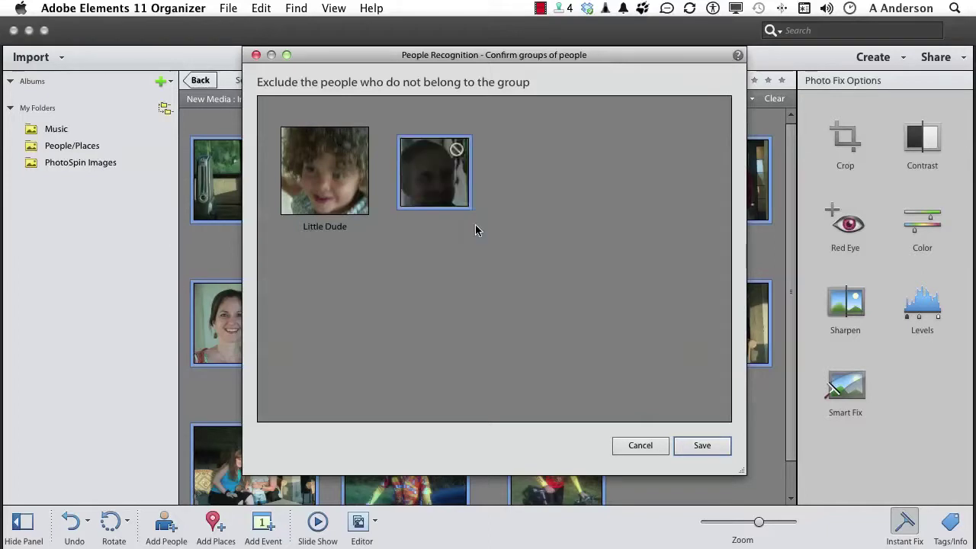
# Step: Save the group, then include the curly-haired child and helmeted cyclist for labelling and continue
pyautogui.click(698, 448)
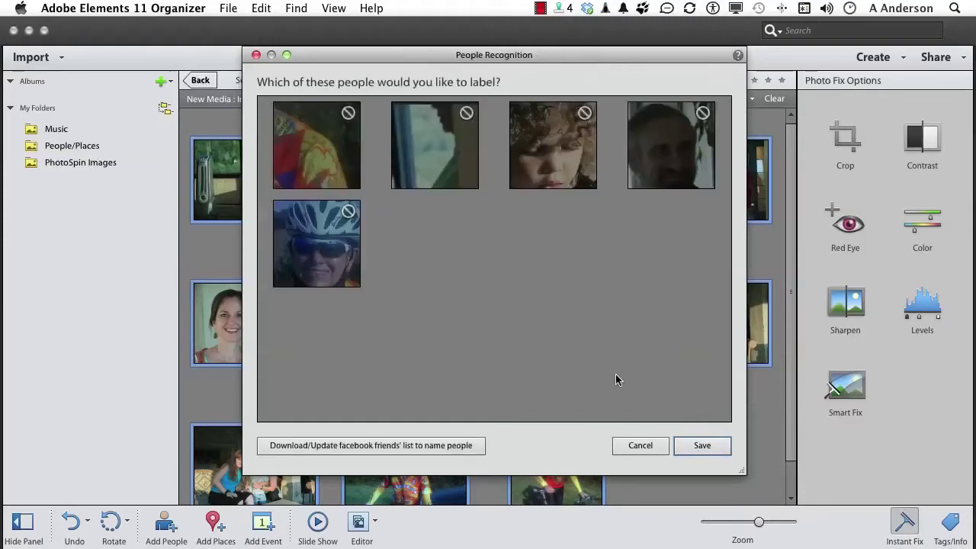
pyautogui.click(569, 167)
pyautogui.moveTo(320, 257)
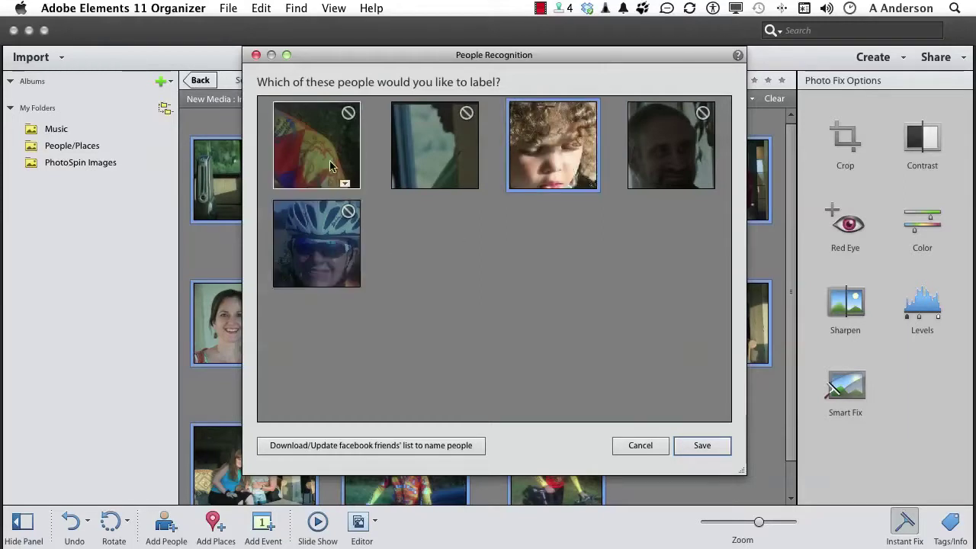
pyautogui.moveTo(418, 157)
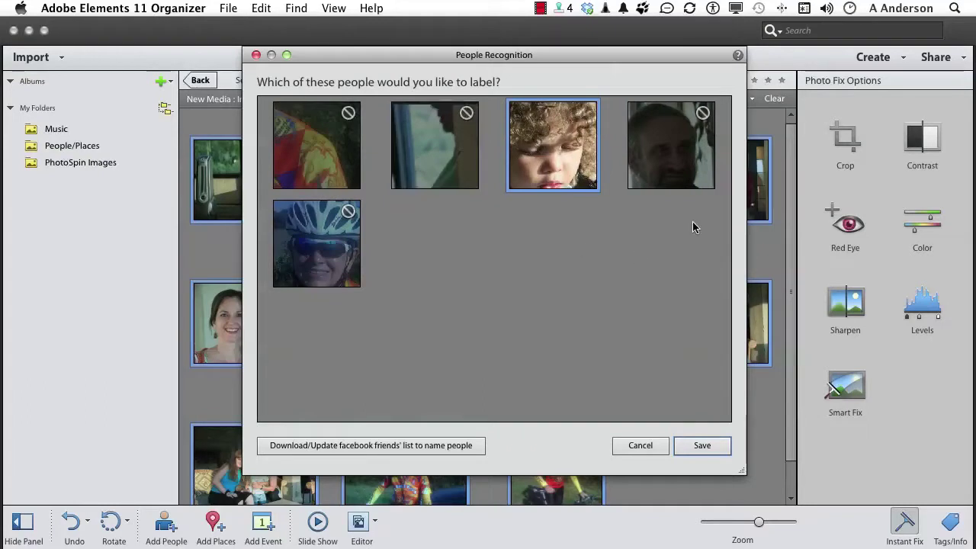
pyautogui.click(310, 248)
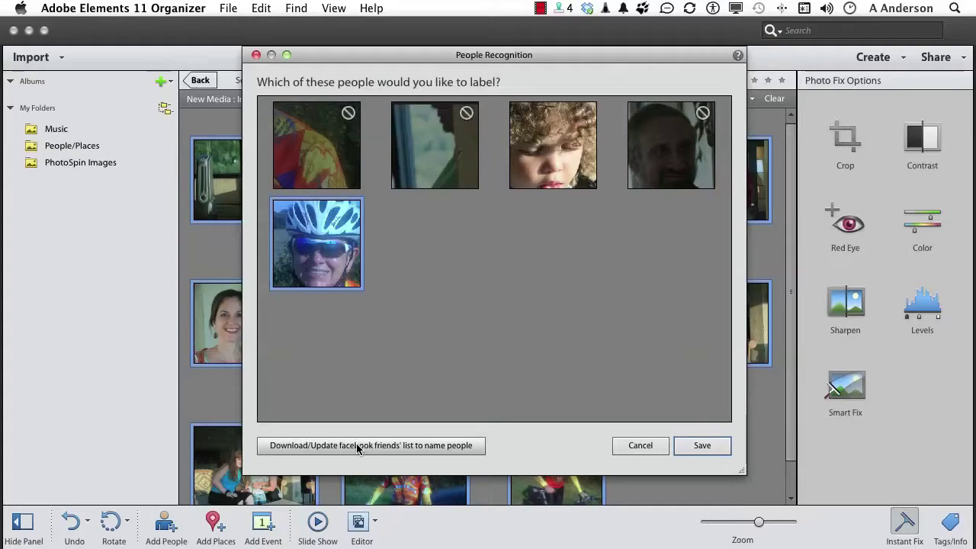
pyautogui.click(696, 448)
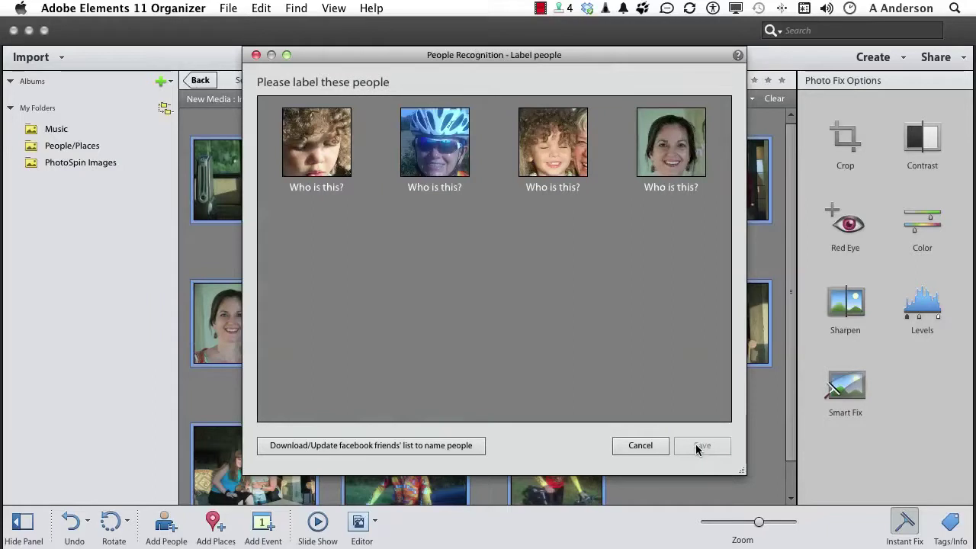
# Step: Name the first two faces of the new batch from the suggested names
pyautogui.click(303, 191)
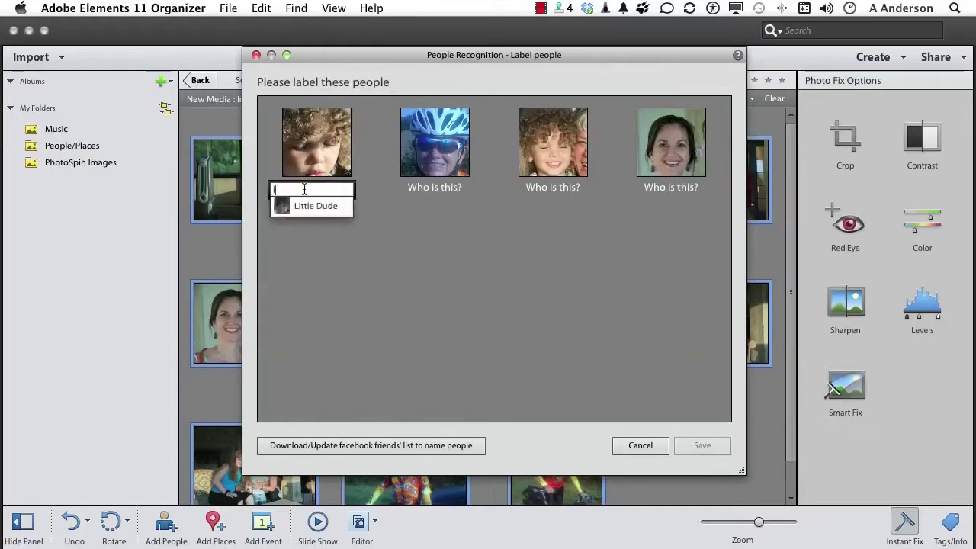
pyautogui.click(310, 207)
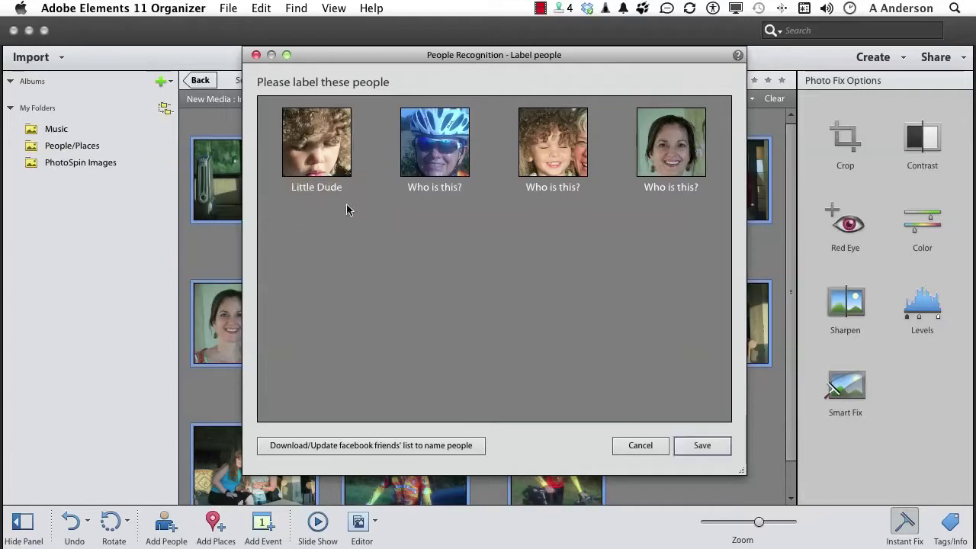
pyautogui.click(424, 188)
pyautogui.write('p')
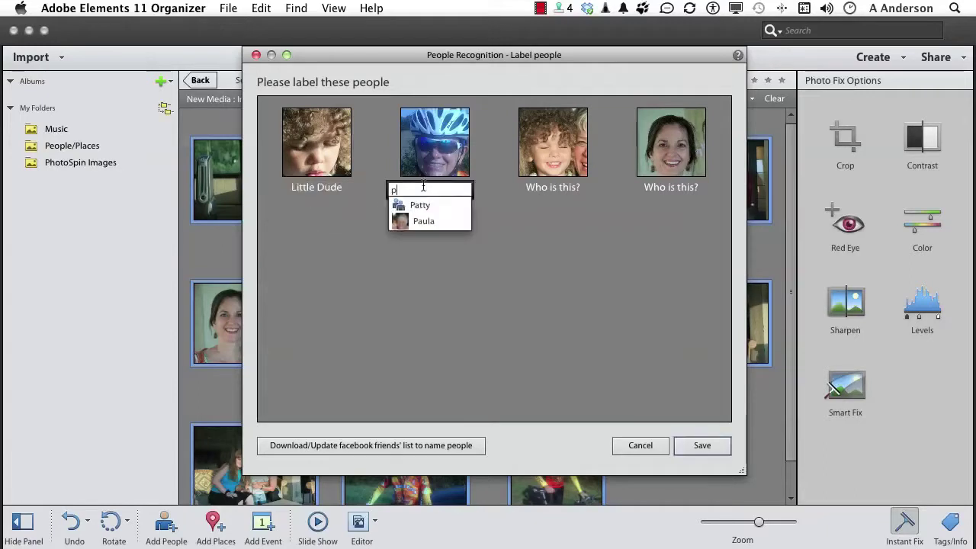
pyautogui.click(416, 205)
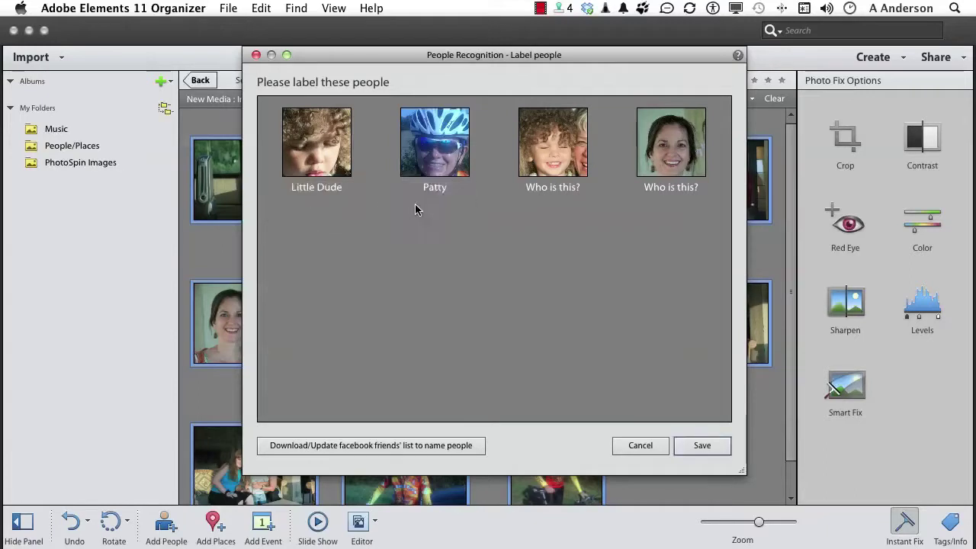
# Step: Give the third face the child's existing name, name the fourth face, and save the labels
pyautogui.click(544, 189)
pyautogui.write('l')
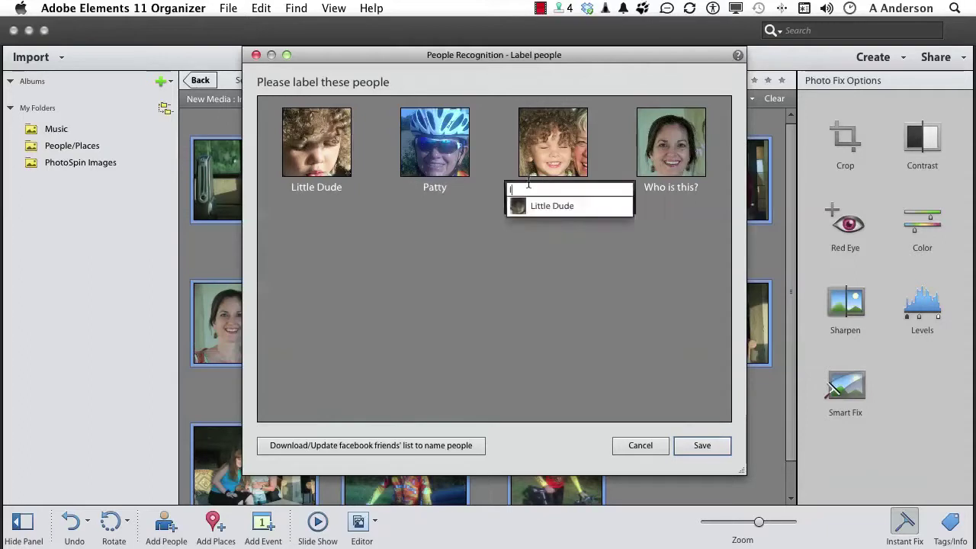
pyautogui.click(561, 208)
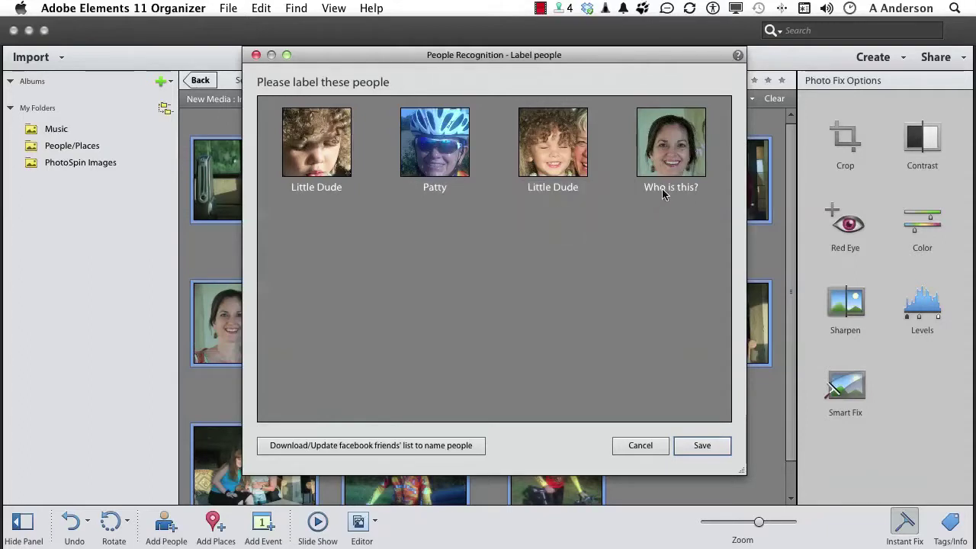
pyautogui.click(661, 190)
pyautogui.write('s')
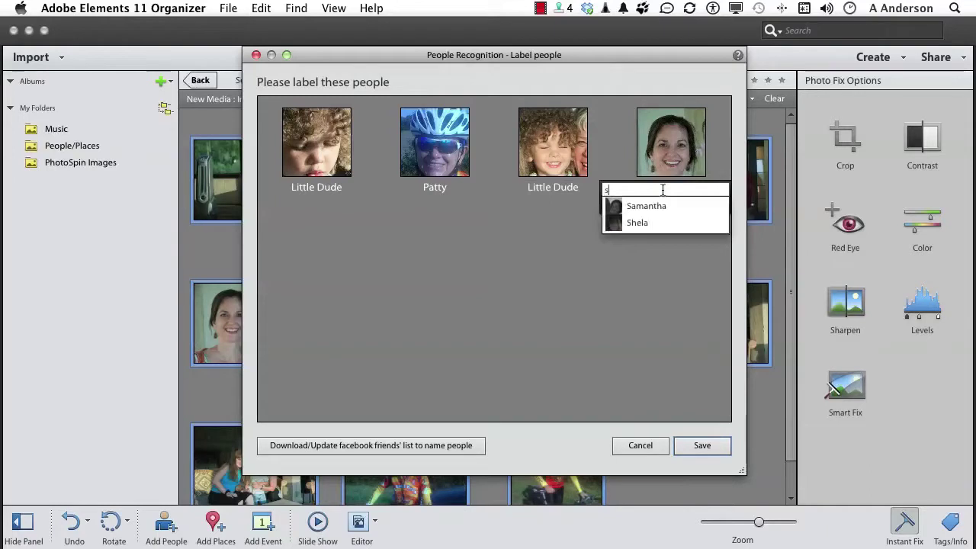
pyautogui.click(653, 206)
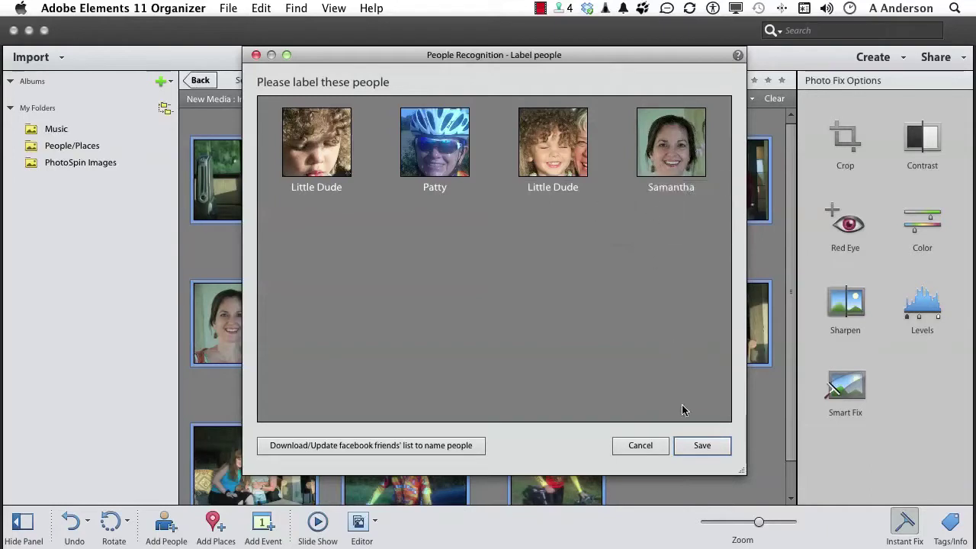
pyautogui.click(683, 448)
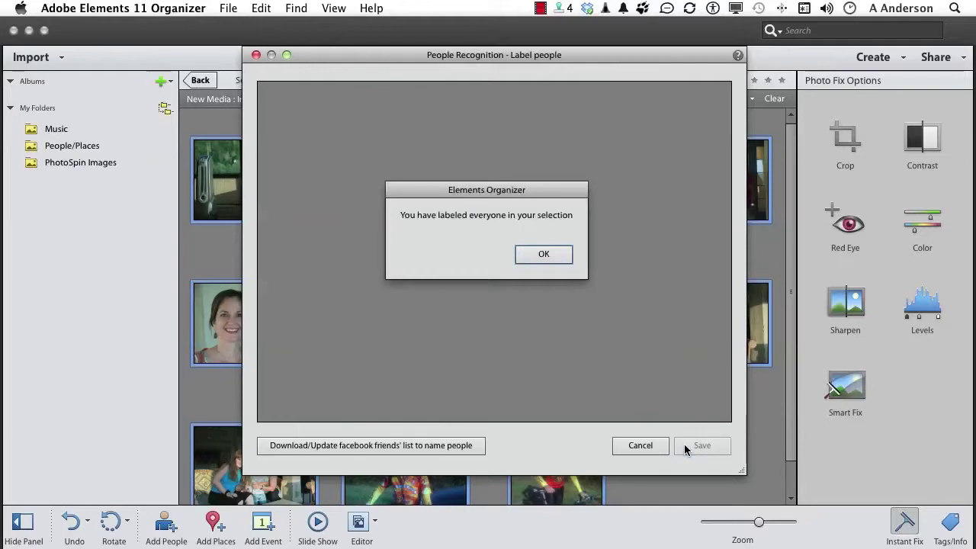
# Step: Dismiss the all-labelled notice, show the People grid, and open the grey-haired woman's three photos
pyautogui.click(546, 255)
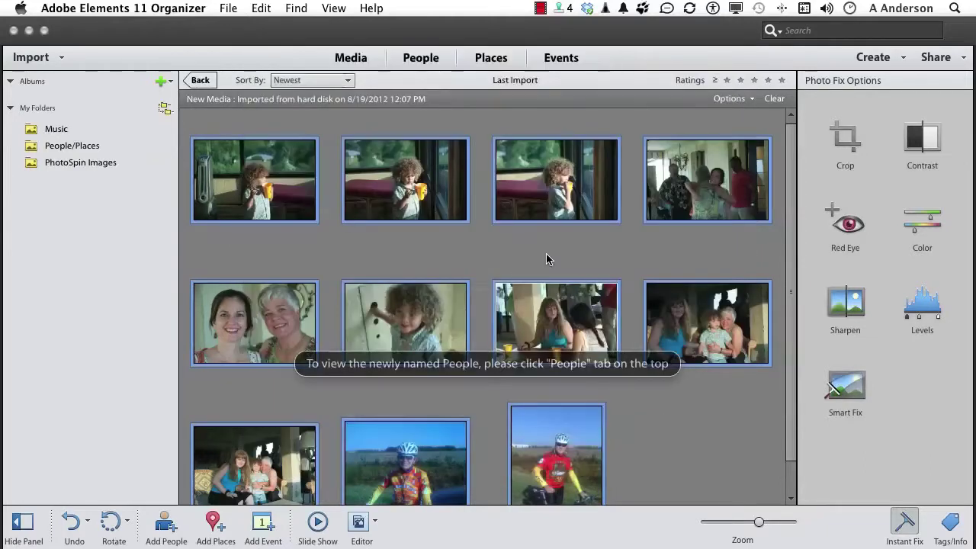
pyautogui.click(431, 67)
pyautogui.click(421, 58)
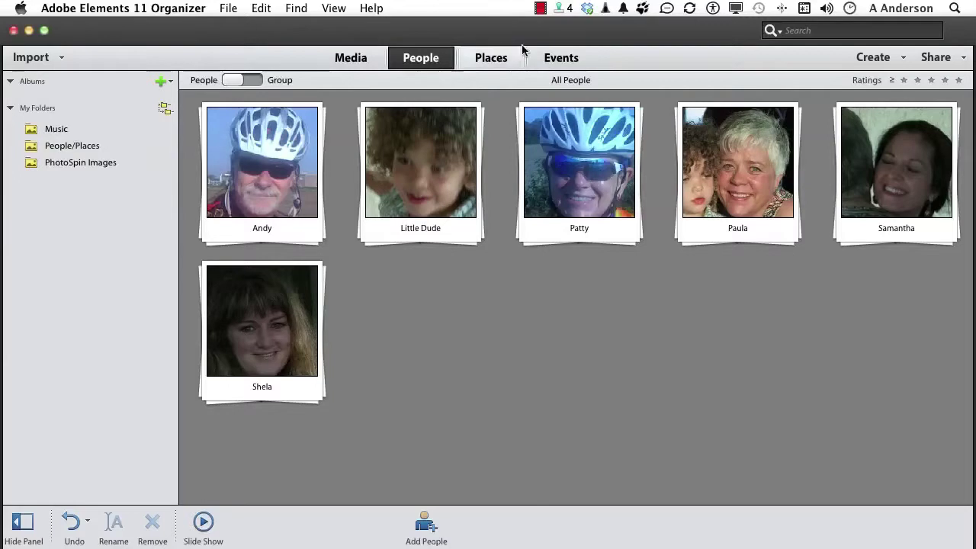
pyautogui.doubleClick(716, 160)
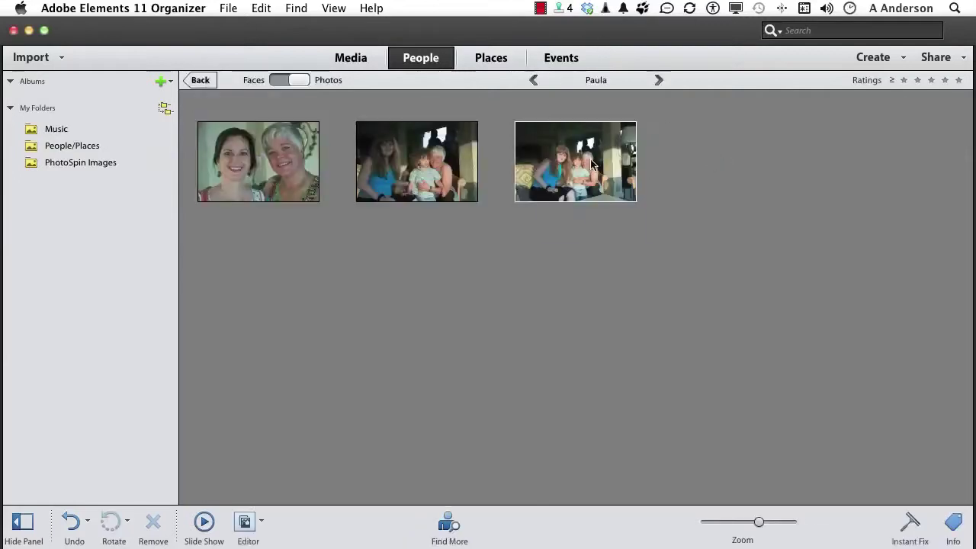
# Step: Manually mark the child's missed face in the middle group photo and tag it with his existing name
pyautogui.doubleClick(423, 173)
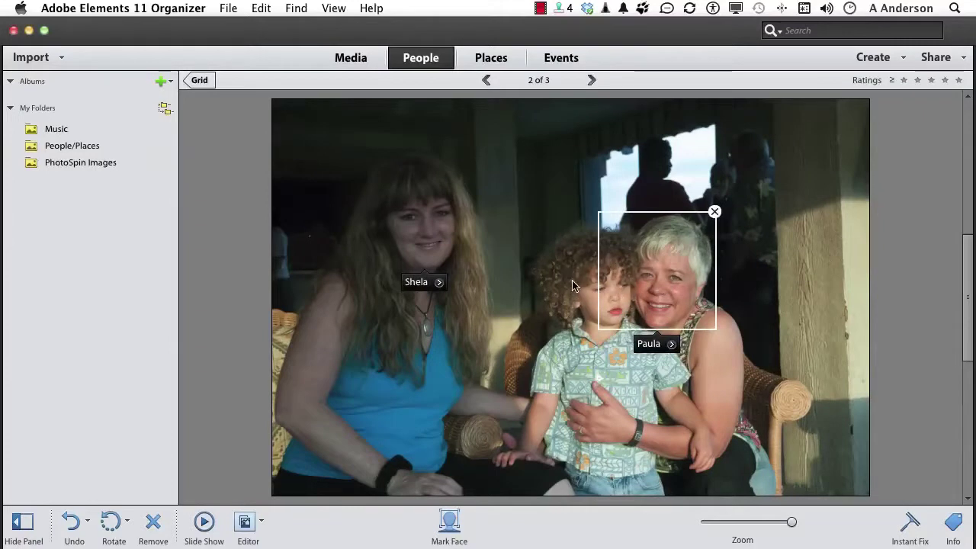
pyautogui.click(448, 523)
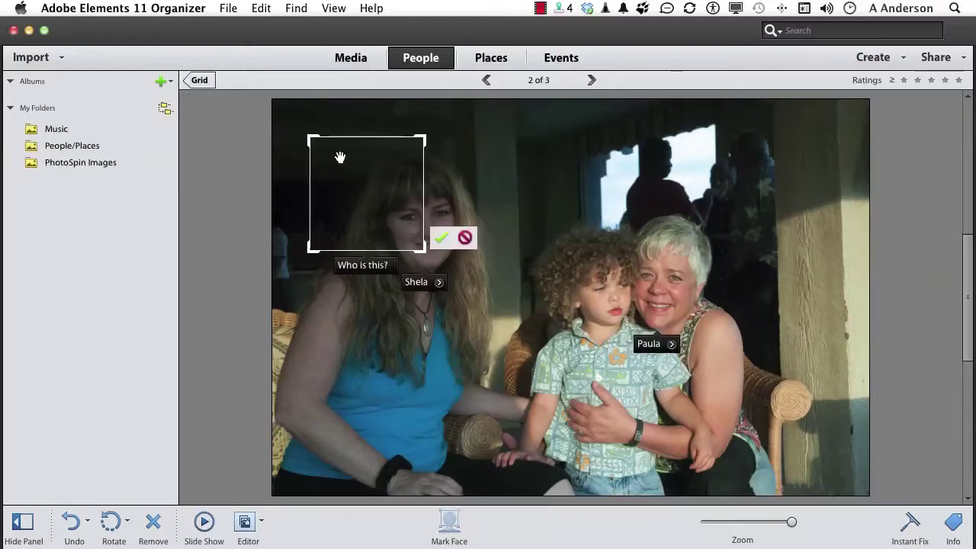
pyautogui.moveTo(340, 155); pyautogui.dragTo(563, 246)
pyautogui.moveTo(603, 307); pyautogui.dragTo(595, 299)
pyautogui.click(595, 342)
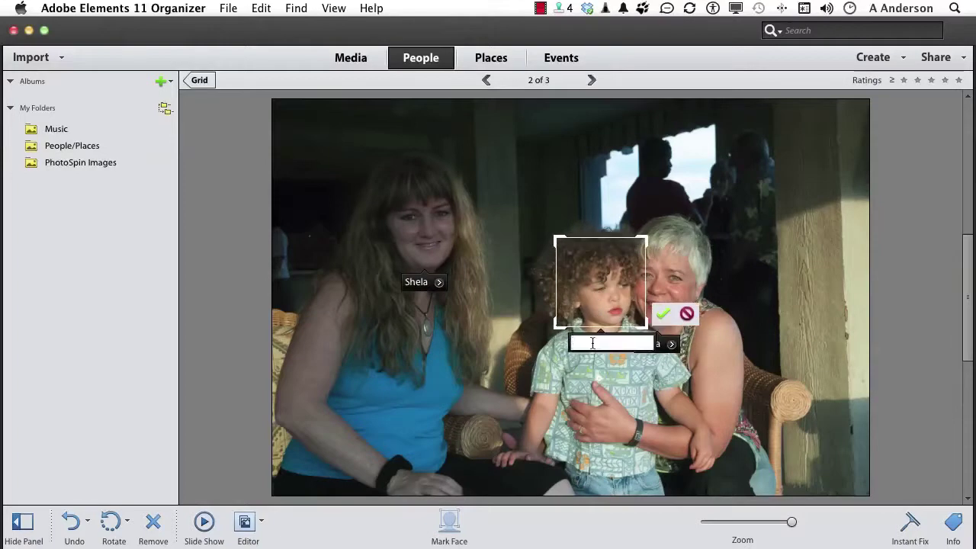
pyautogui.click(597, 358)
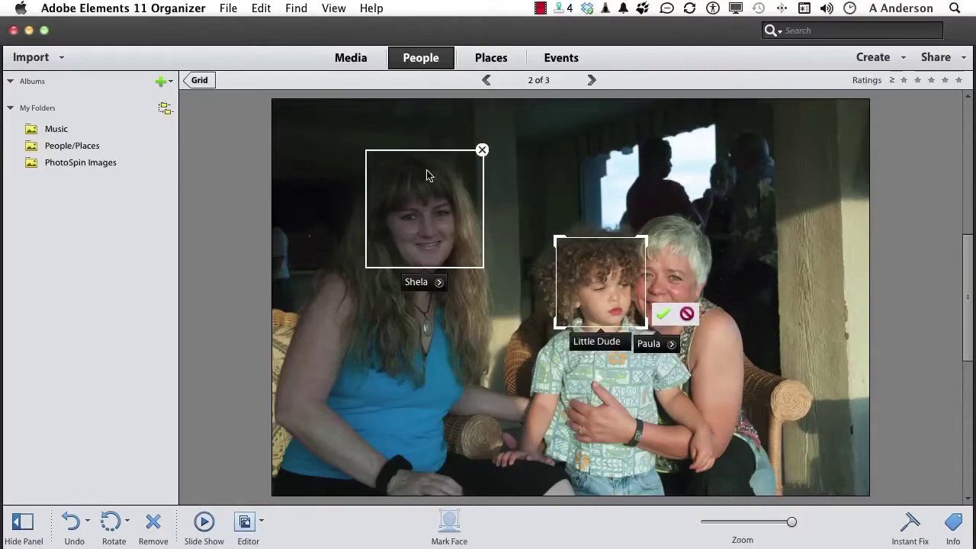
# Step: View her first photo full size, then return to the grid of all six named people
pyautogui.click(197, 77)
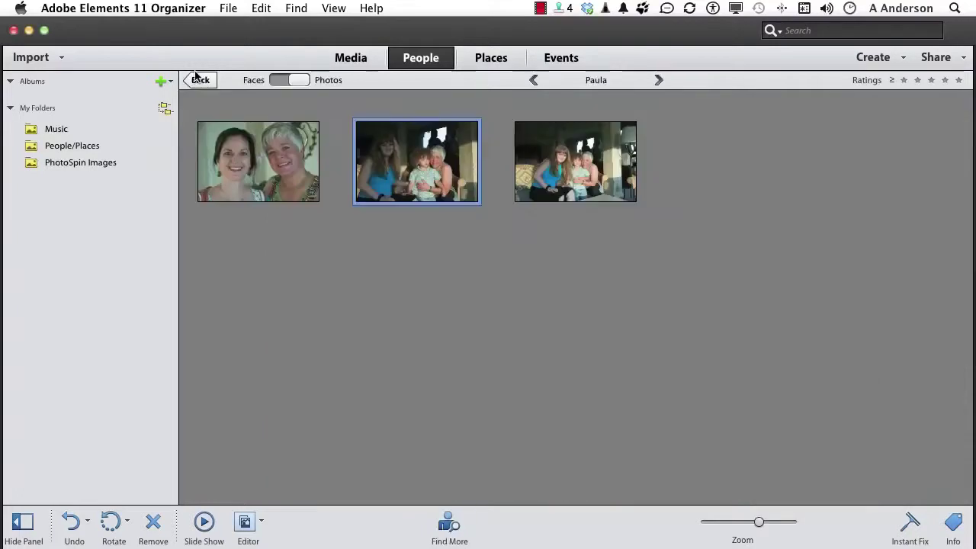
pyautogui.doubleClick(252, 156)
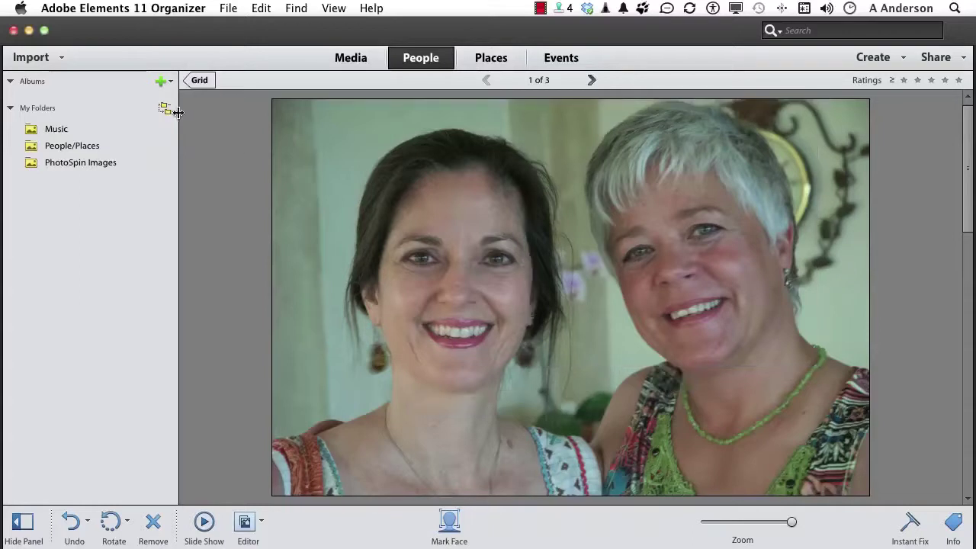
pyautogui.click(200, 81)
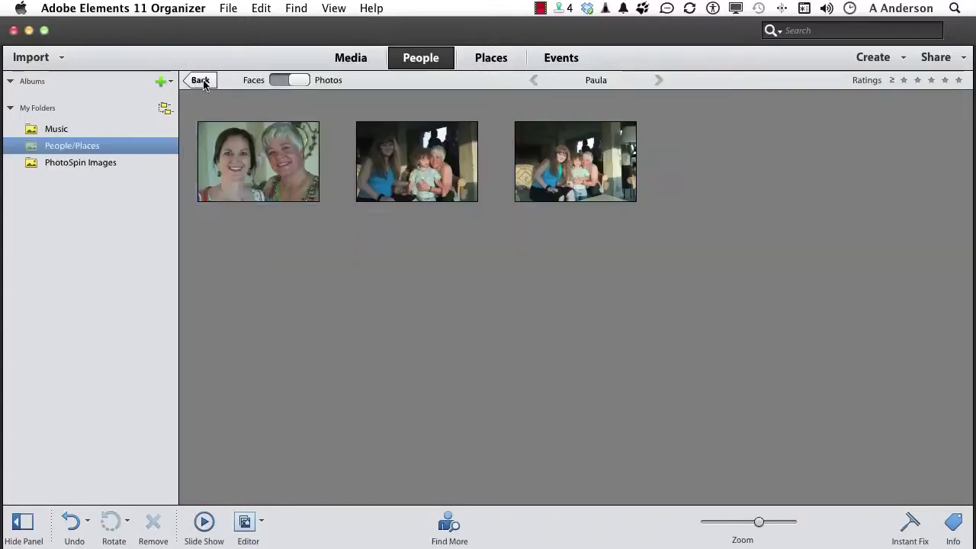
pyautogui.click(200, 81)
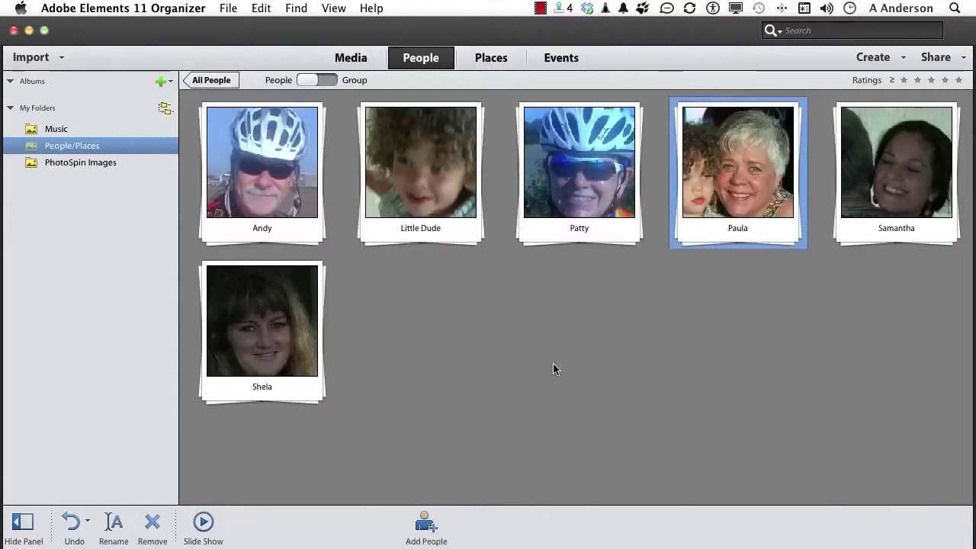
# Step: View the named people arranged by groups, then switch to the Media grid
pyautogui.click(213, 80)
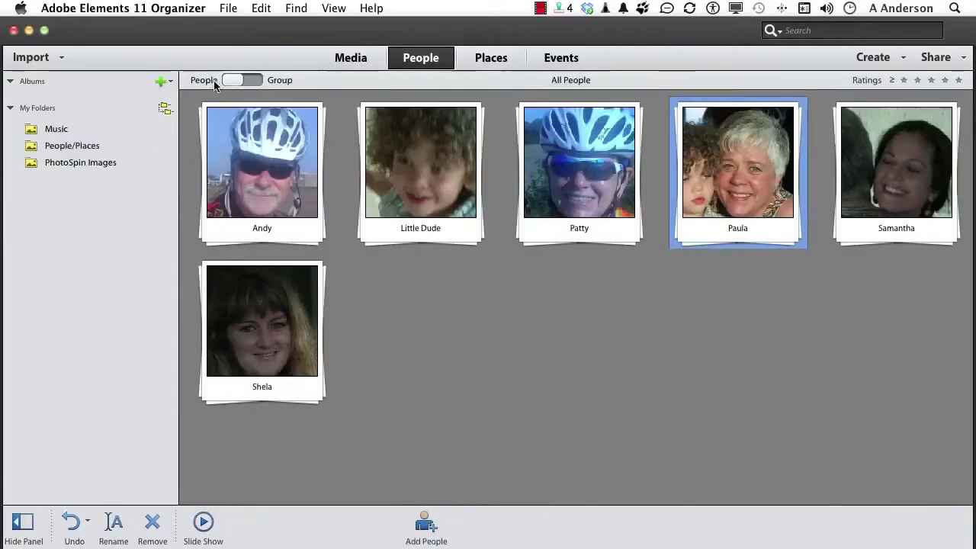
pyautogui.click(256, 81)
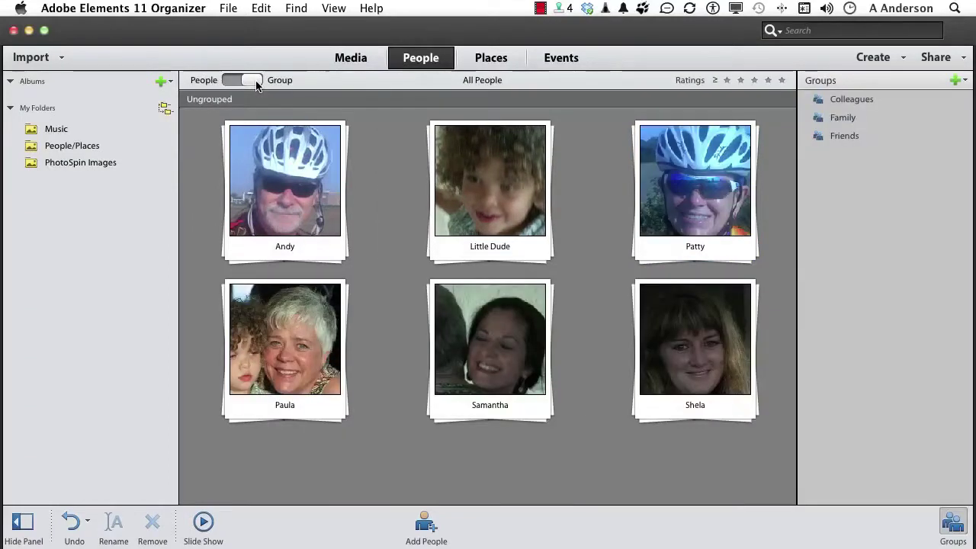
pyautogui.click(345, 60)
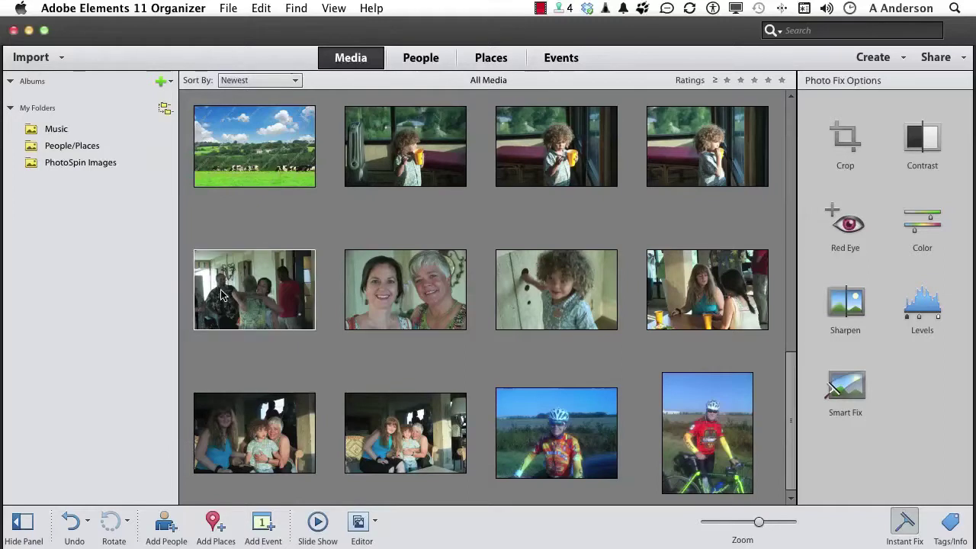
# Step: Open the hallway hug photo full size, mark the bearded man's missed face, and tag it with his name
pyautogui.doubleClick(253, 298)
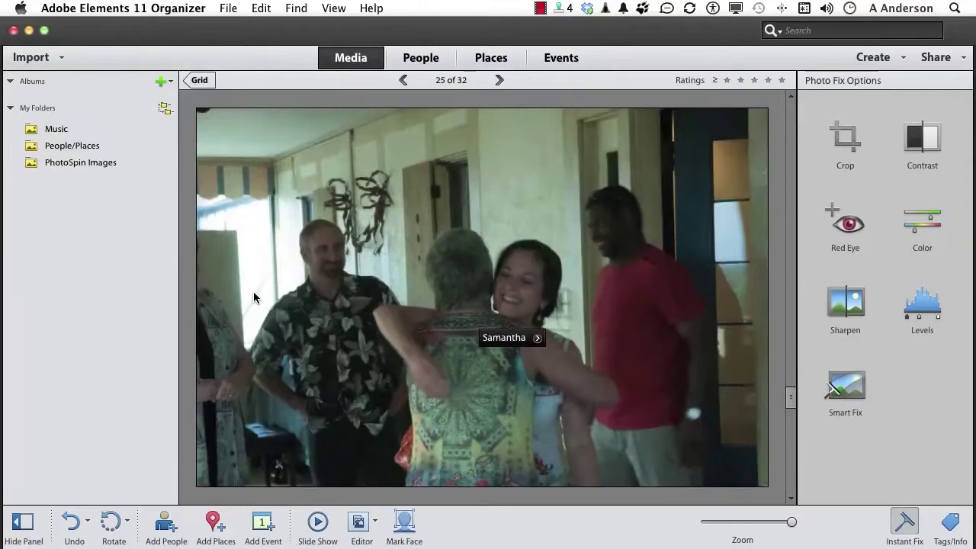
pyautogui.click(405, 526)
pyautogui.moveTo(307, 216); pyautogui.dragTo(321, 251)
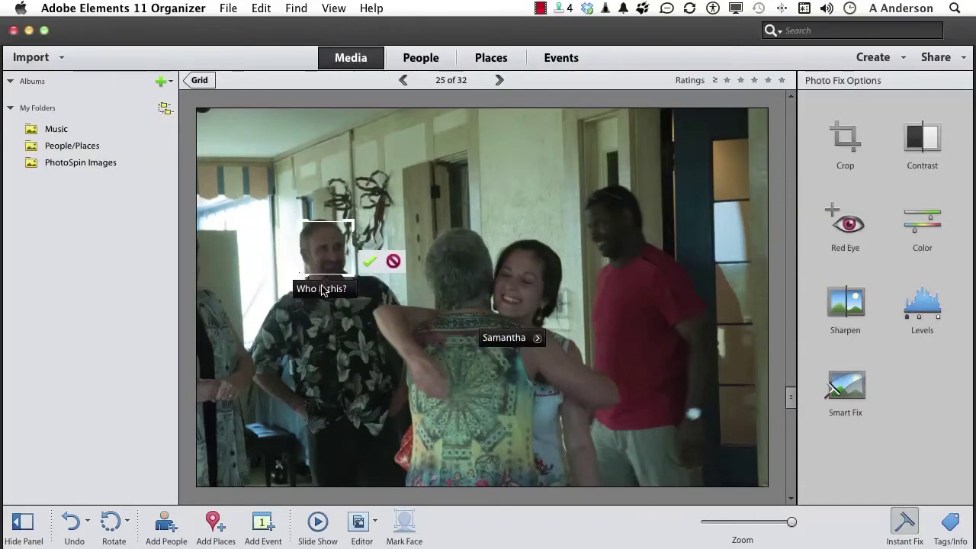
pyautogui.click(322, 286)
pyautogui.write('Guy')
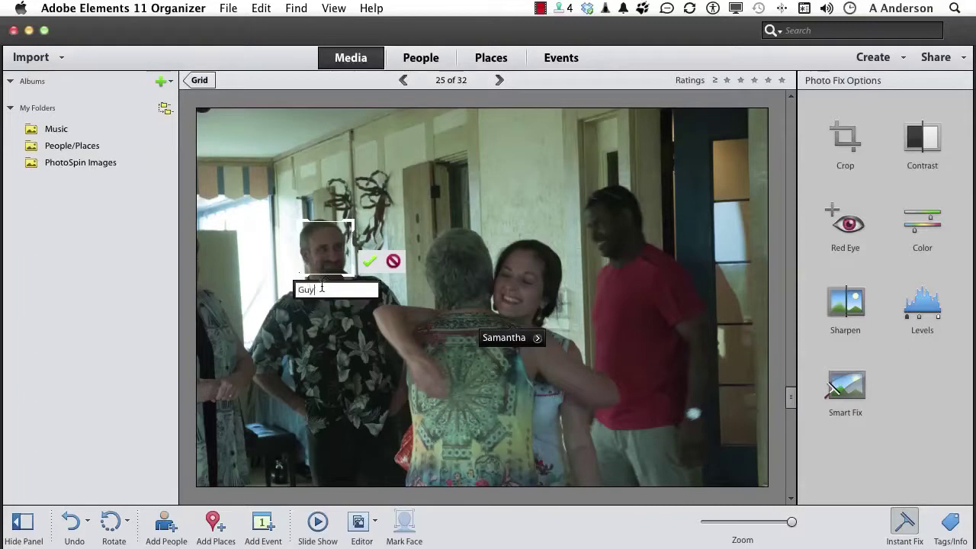
pyautogui.click(368, 264)
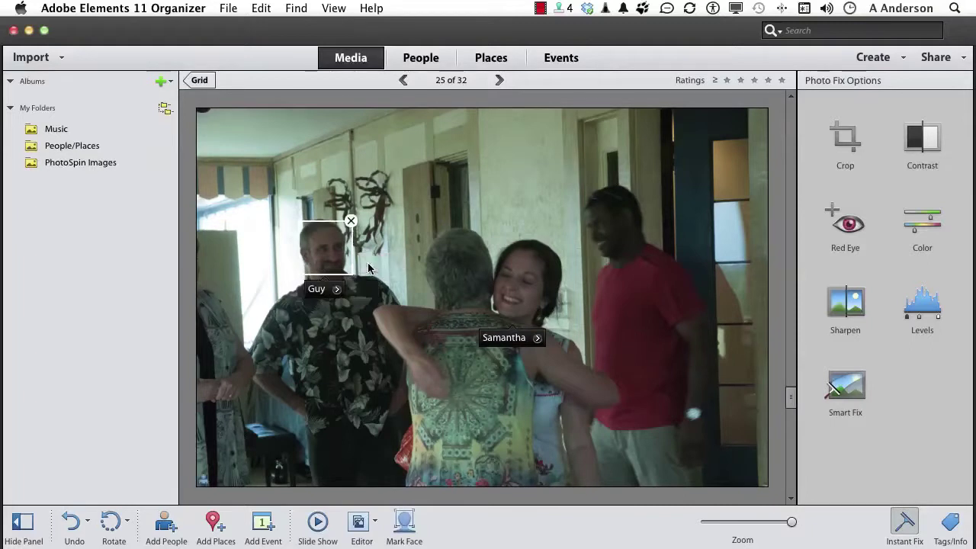
# Step: Switch to the People view to see all labelled people, including the newly named bearded man
pyautogui.click(412, 61)
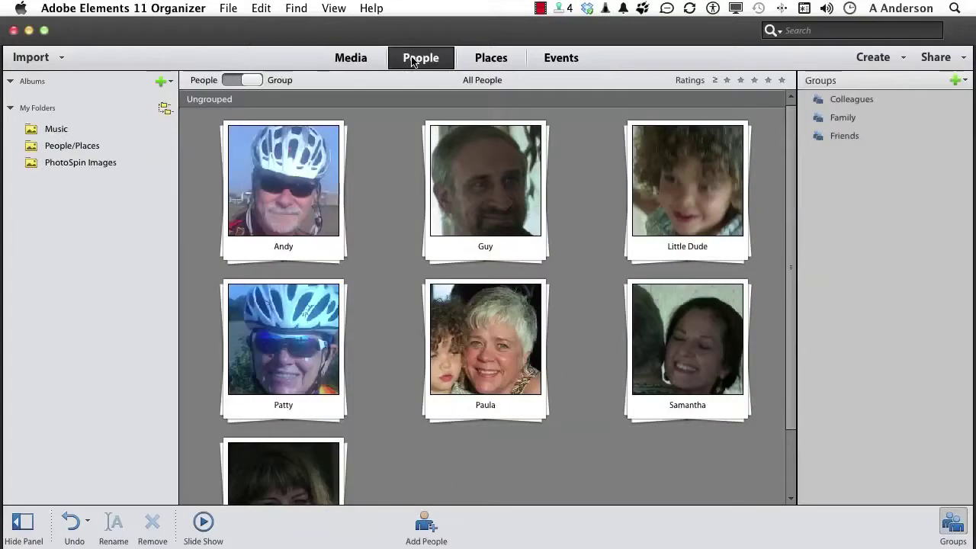